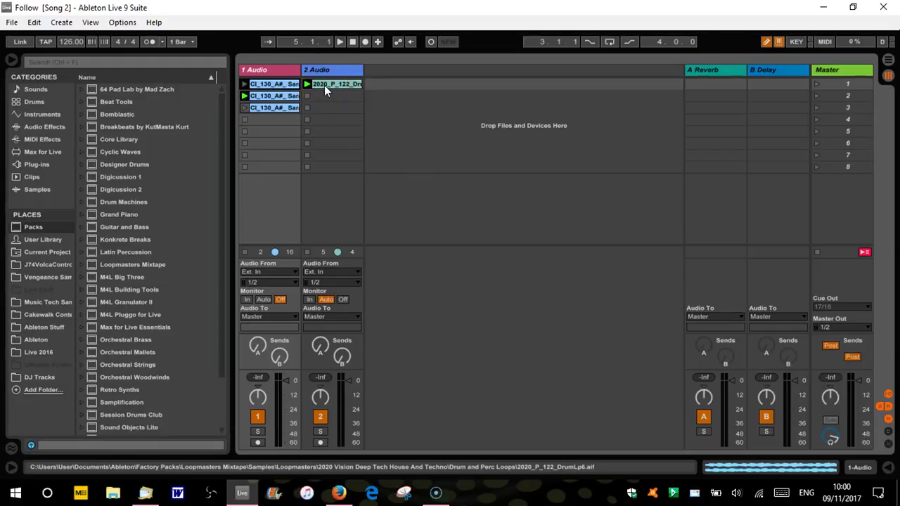
# Step: Preview the set, then open the drone clip in track 1 and show its Volume envelope
pyautogui.press('space')
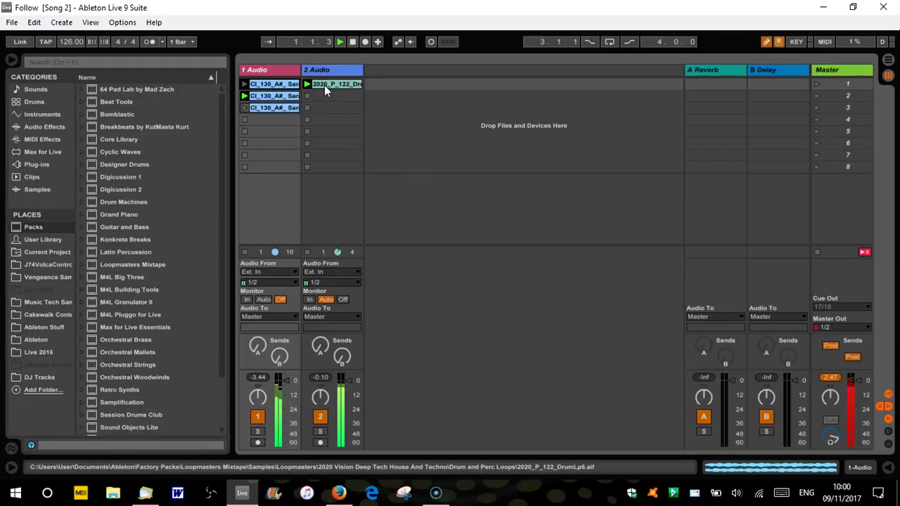
pyautogui.press('space')
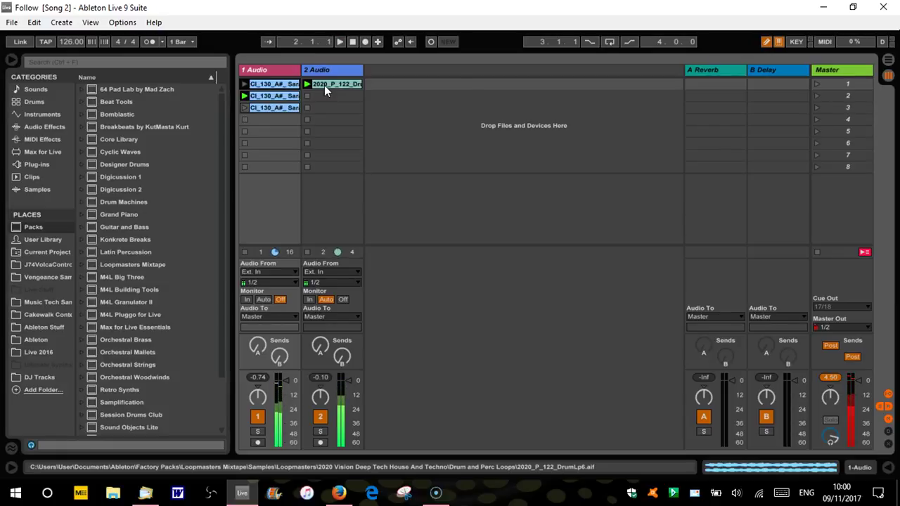
pyautogui.click(288, 97)
pyautogui.doubleClick(289, 97)
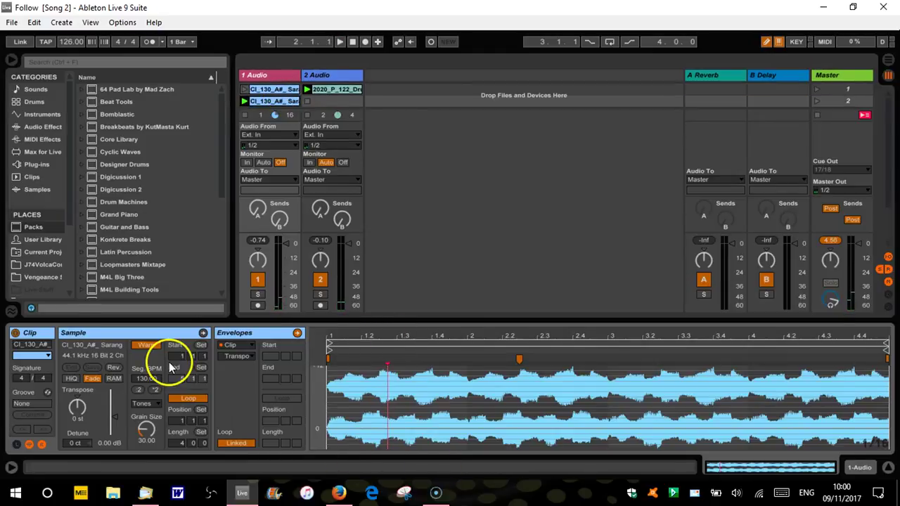
pyautogui.click(251, 356)
pyautogui.click(254, 367)
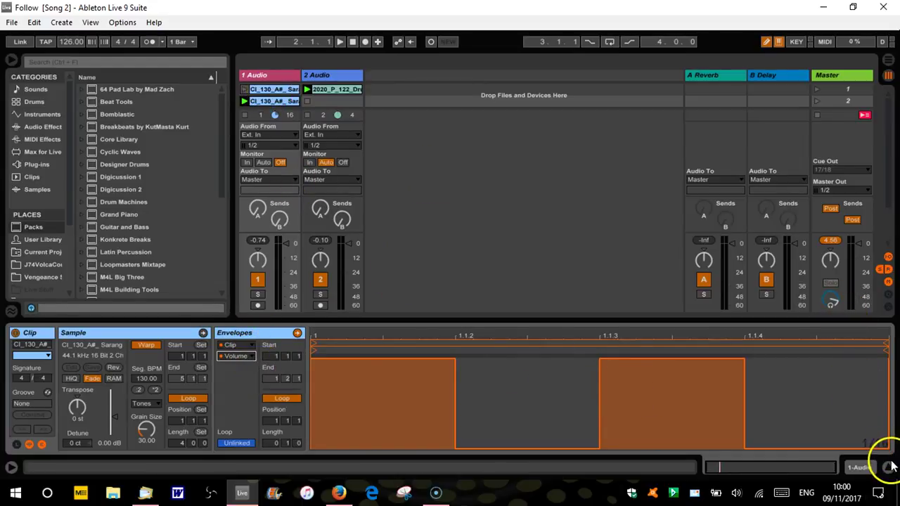
pyautogui.click(887, 467)
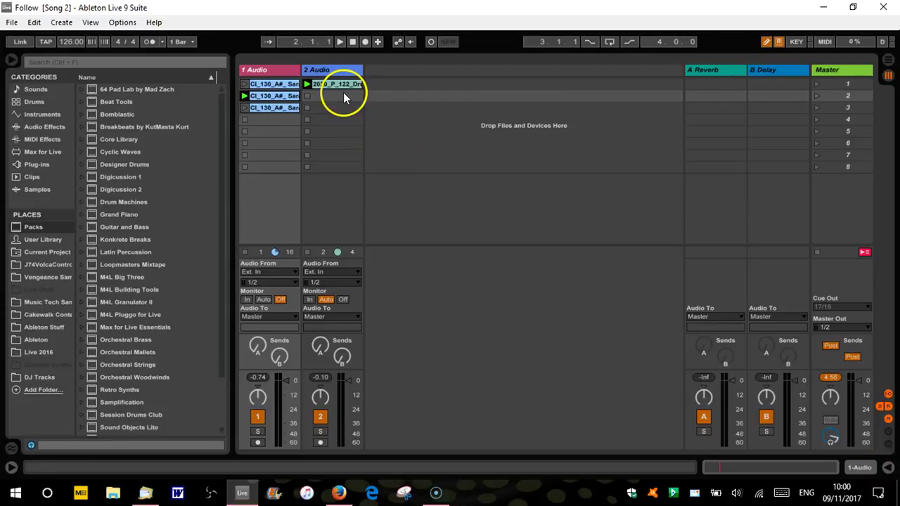
# Step: Open the 2020_P_122_DrumLp6 clip in track 2, launch it alone, then stop playback
pyautogui.doubleClick(338, 84)
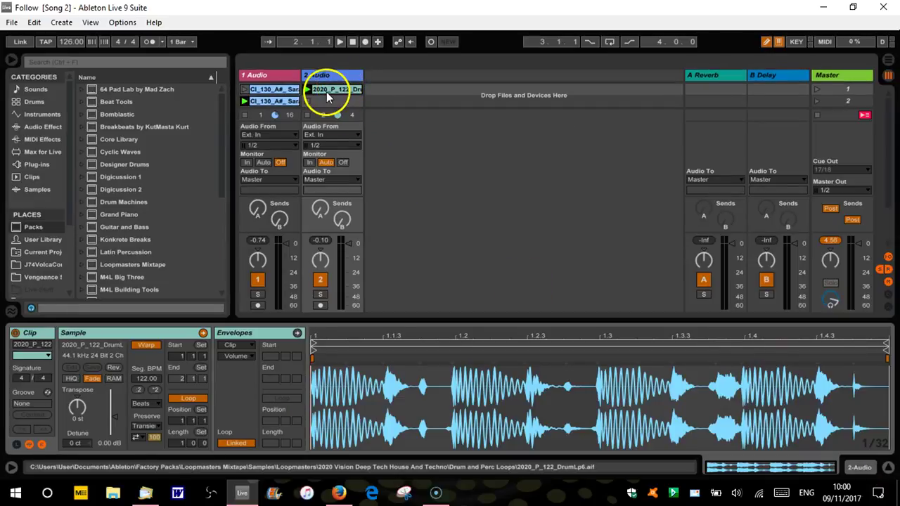
pyautogui.click(244, 116)
pyautogui.click(308, 90)
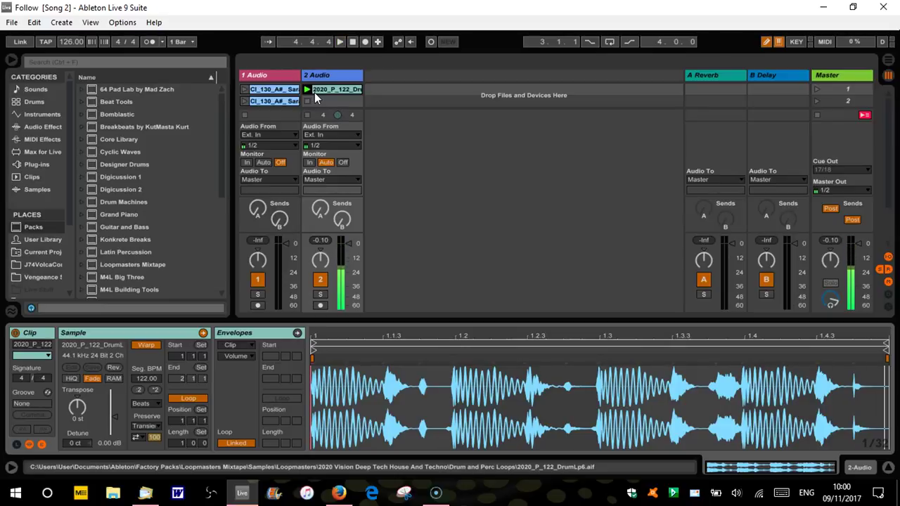
pyautogui.press('space')
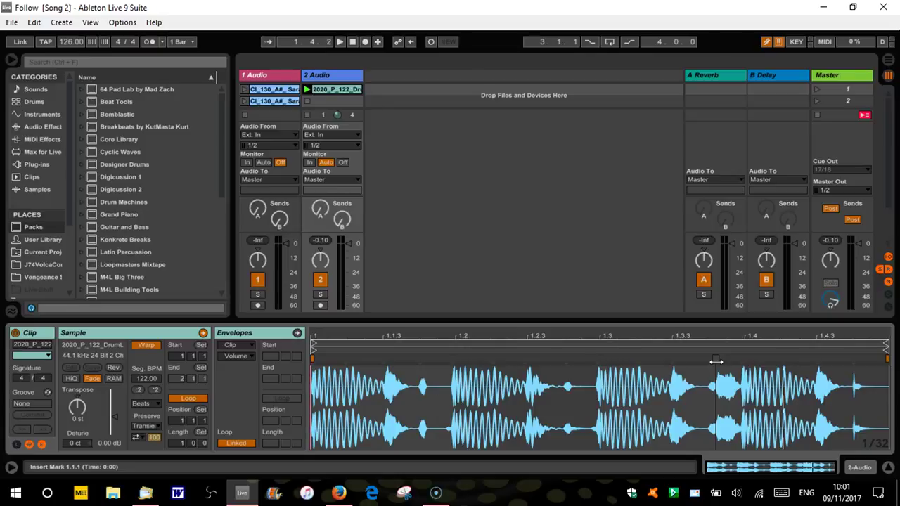
# Step: Delete the A Reverb and B Delay return tracks
pyautogui.click(707, 76)
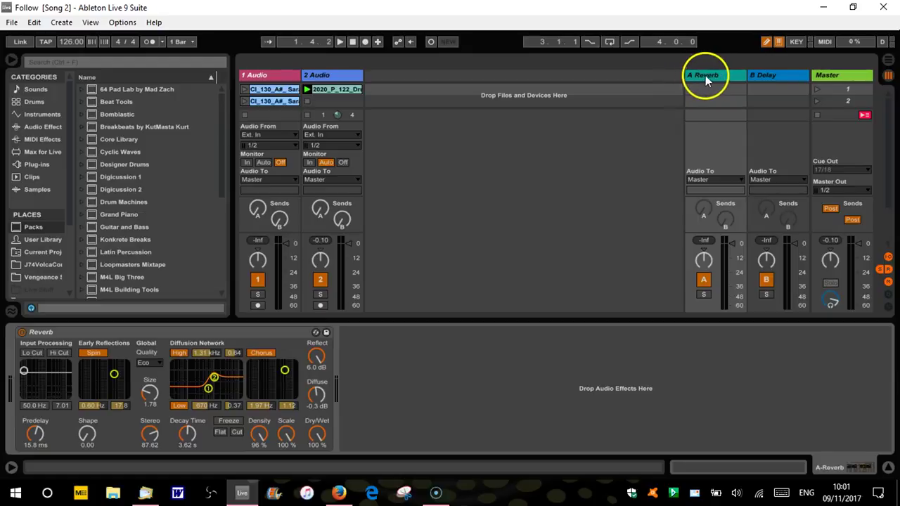
pyautogui.rightClick(707, 76)
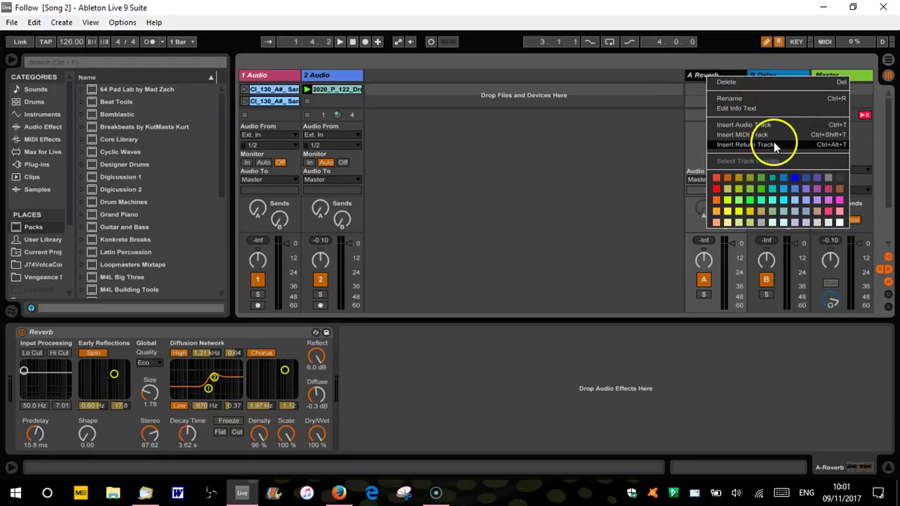
pyautogui.click(697, 75)
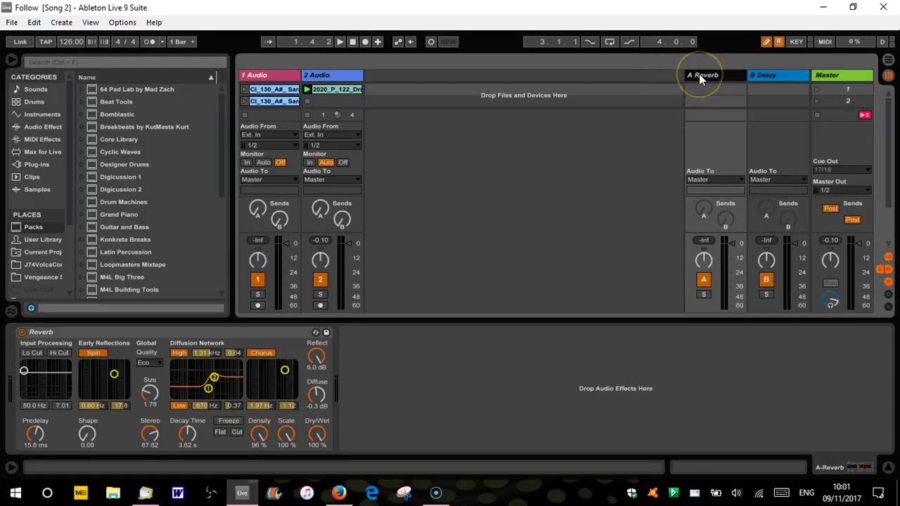
pyautogui.press('Delete')
pyautogui.press('Delete')
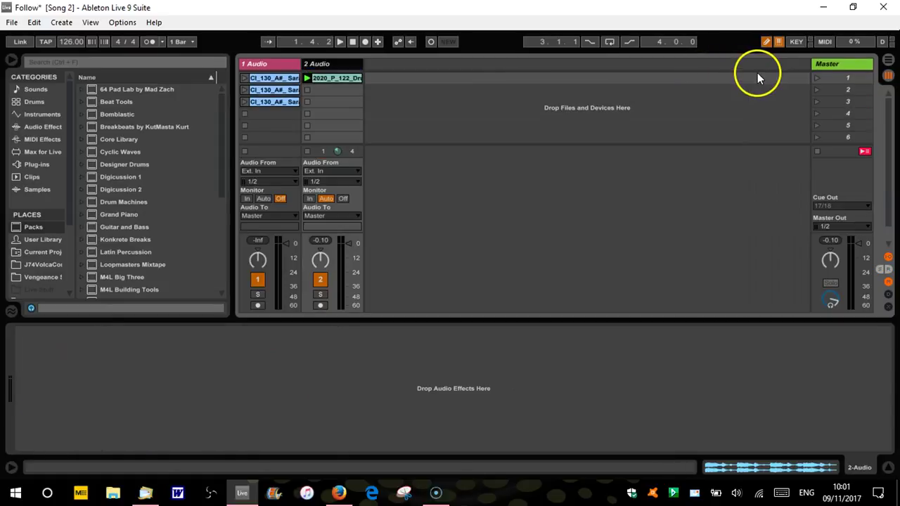
# Step: Insert two empty return tracks, A Return and B Return
pyautogui.rightClick(744, 61)
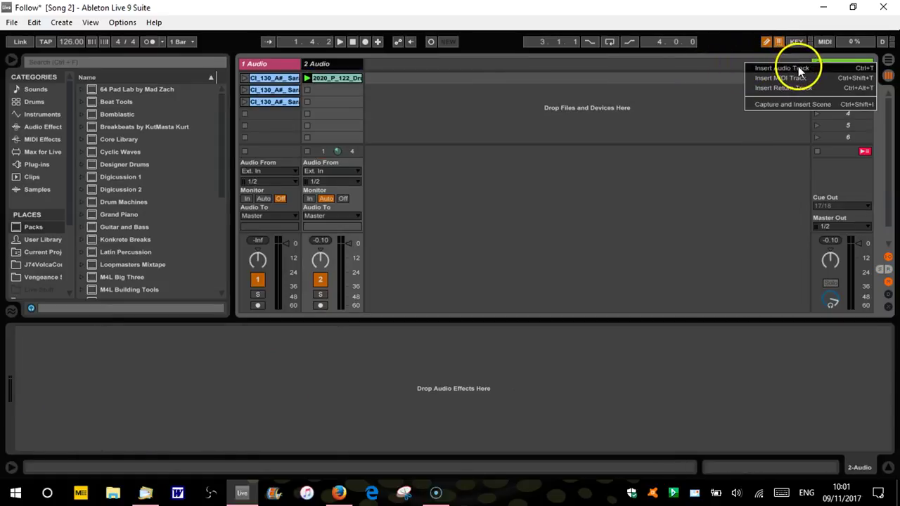
pyautogui.click(793, 88)
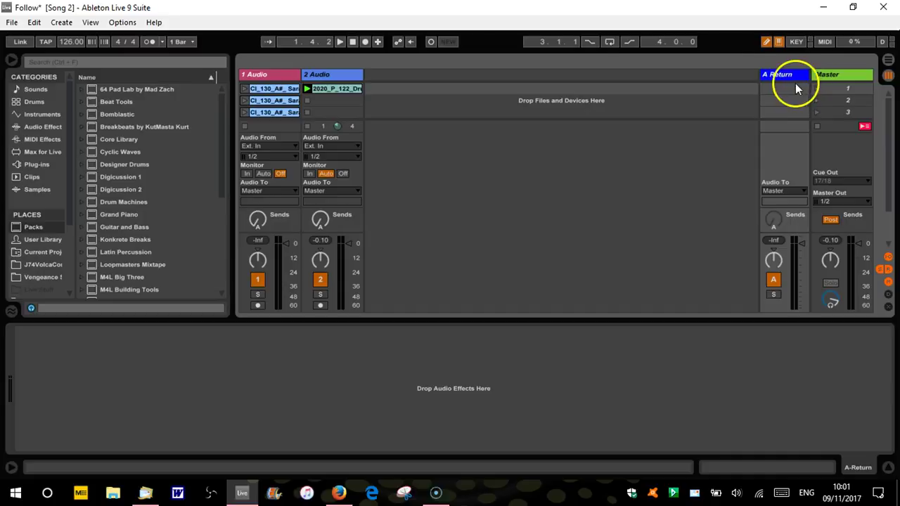
pyautogui.rightClick(746, 80)
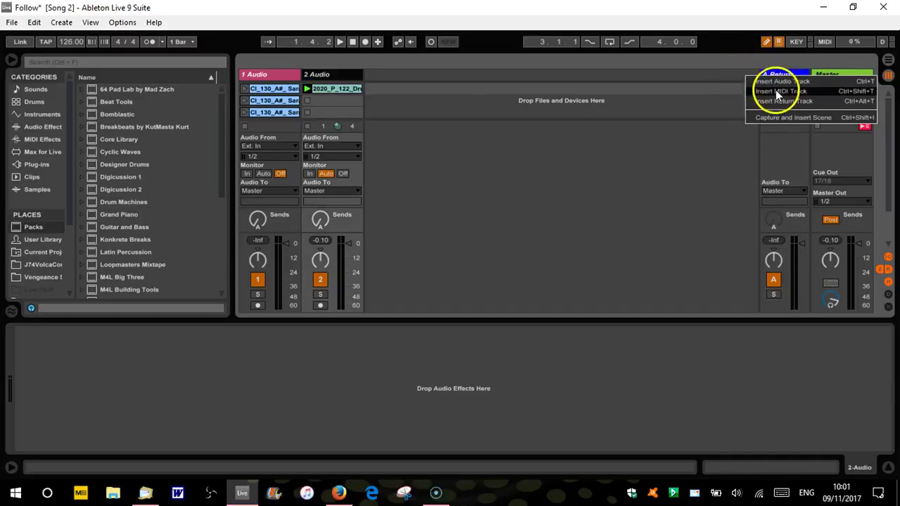
pyautogui.click(846, 99)
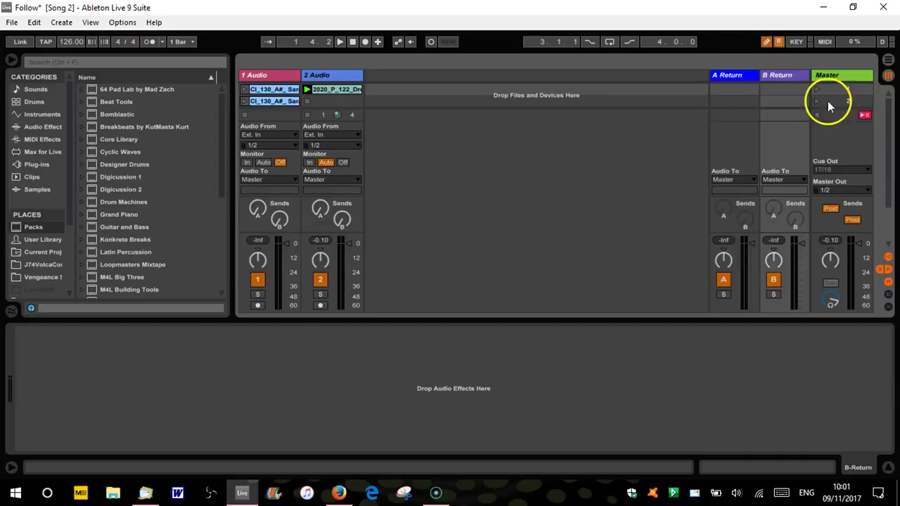
# Step: Load Ping Pong Delay from Audio Effects onto A Return, making it A-Ping Pong
pyautogui.click(724, 75)
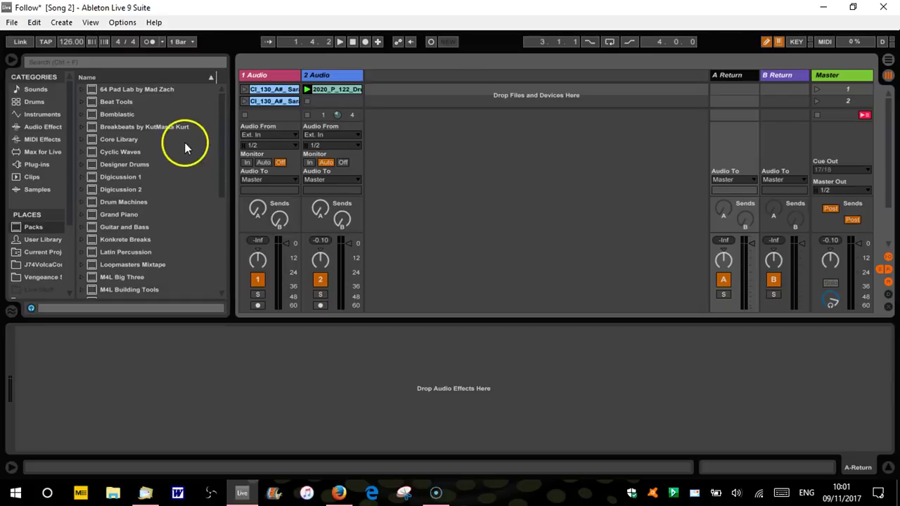
pyautogui.click(39, 115)
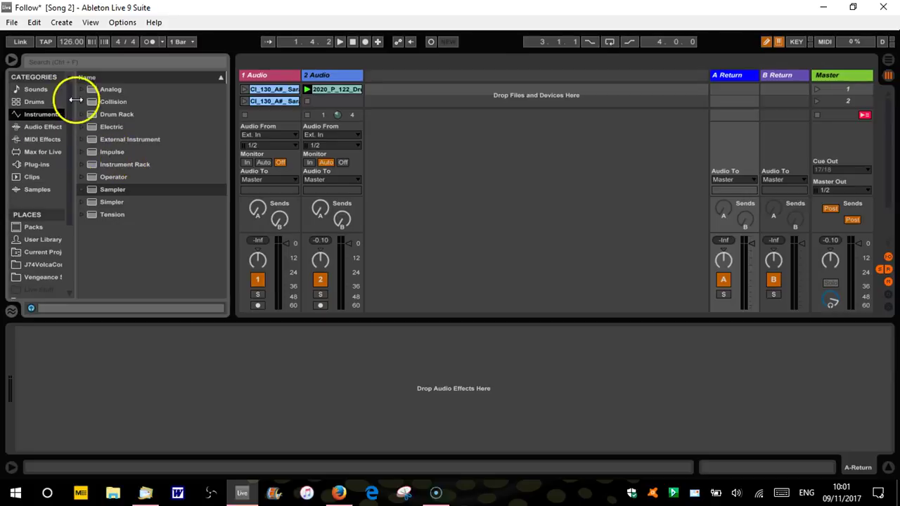
pyautogui.click(40, 128)
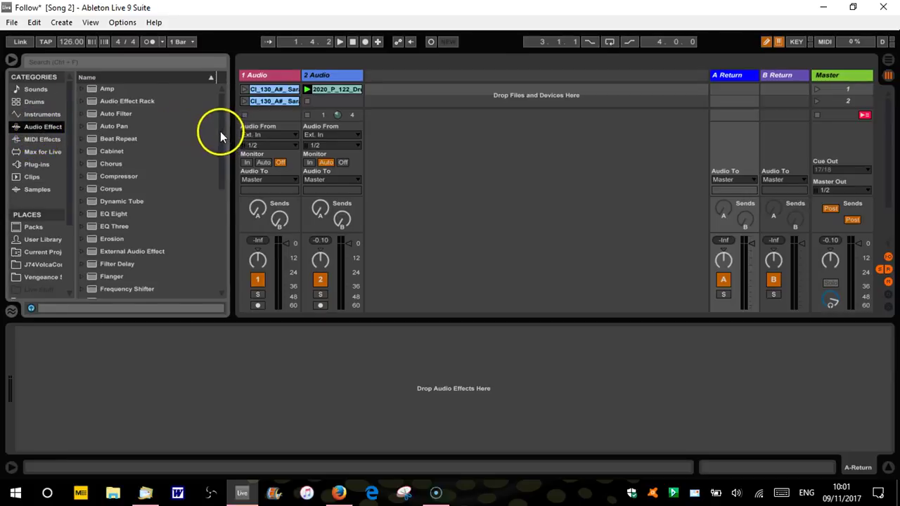
pyautogui.moveTo(220, 131); pyautogui.dragTo(231, 236)
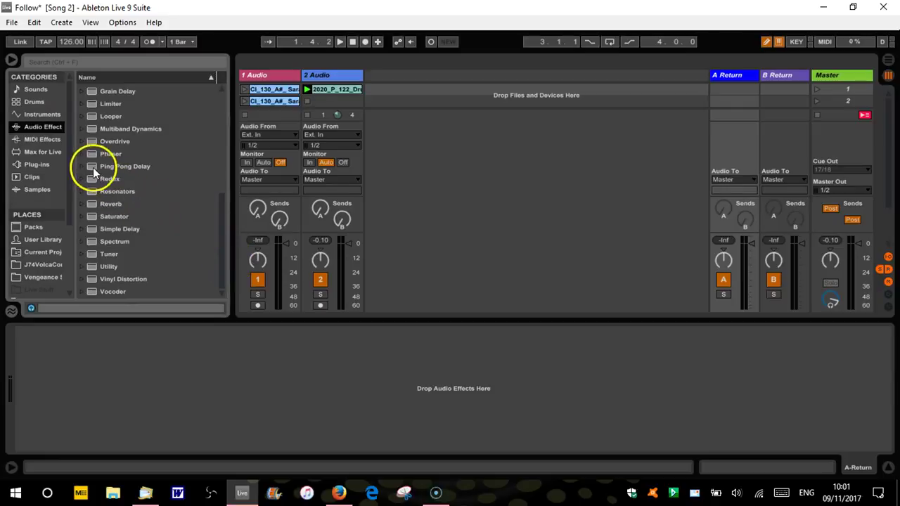
pyautogui.click(82, 166)
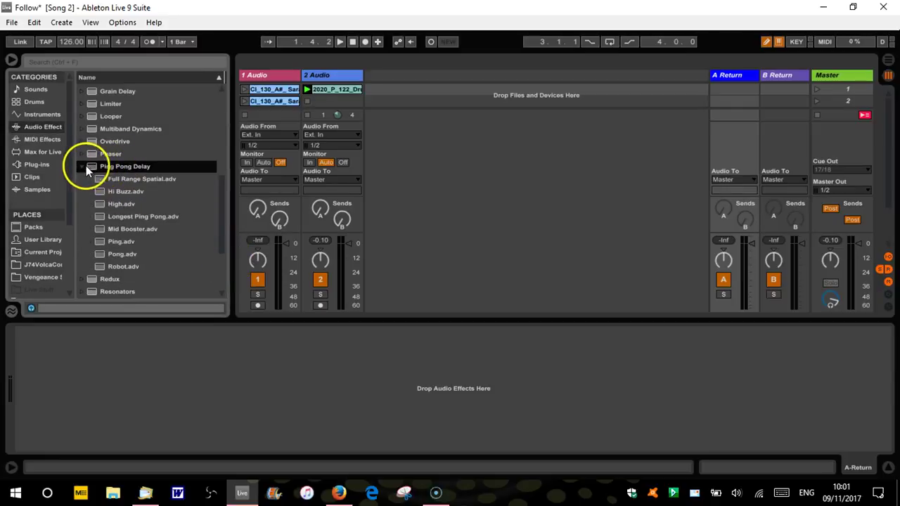
pyautogui.click(82, 165)
pyautogui.moveTo(97, 167); pyautogui.dragTo(731, 77)
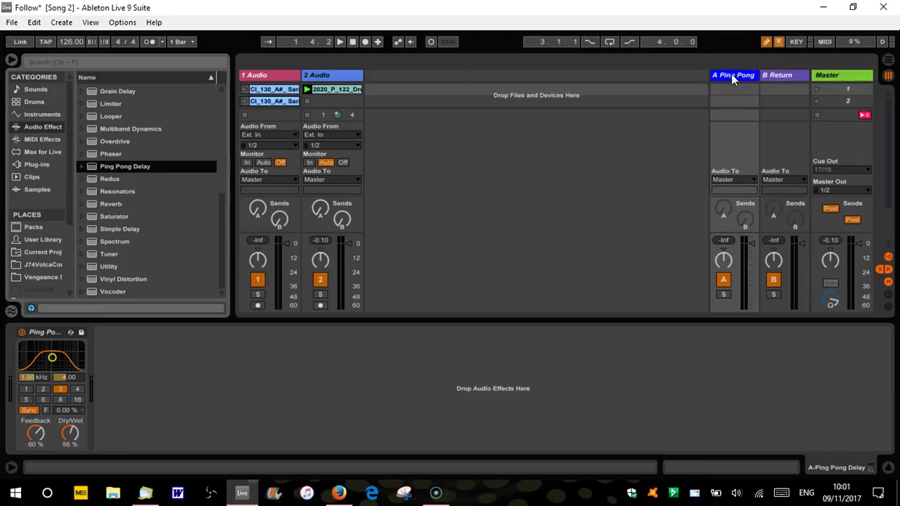
# Step: Put Reverb on B Return and set Ping Pong Delay to 100% wet with 65% feedback
pyautogui.moveTo(116, 204); pyautogui.dragTo(782, 75)
pyautogui.click(738, 75)
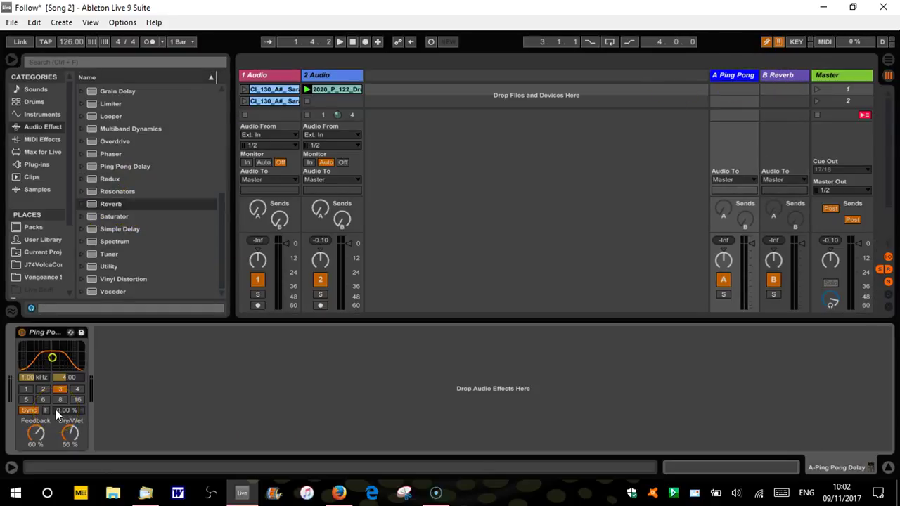
pyautogui.moveTo(71, 439)
pyautogui.mouseDown()
pyautogui.moveTo(72, 426)
pyautogui.moveTo(60, 432)
pyautogui.mouseUp()
pyautogui.click(38, 433)
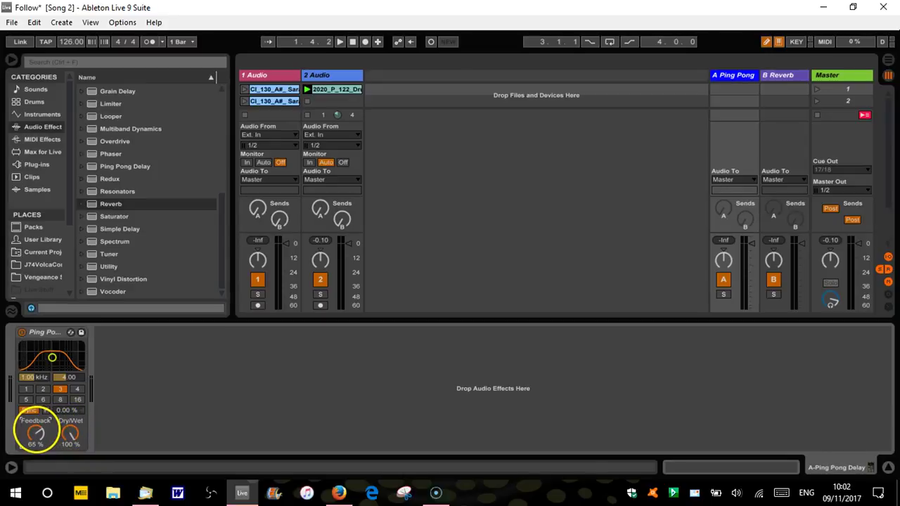
# Step: Set the Reverb to 100% wet with a 1.68 s decay and play the drum loop
pyautogui.click(783, 77)
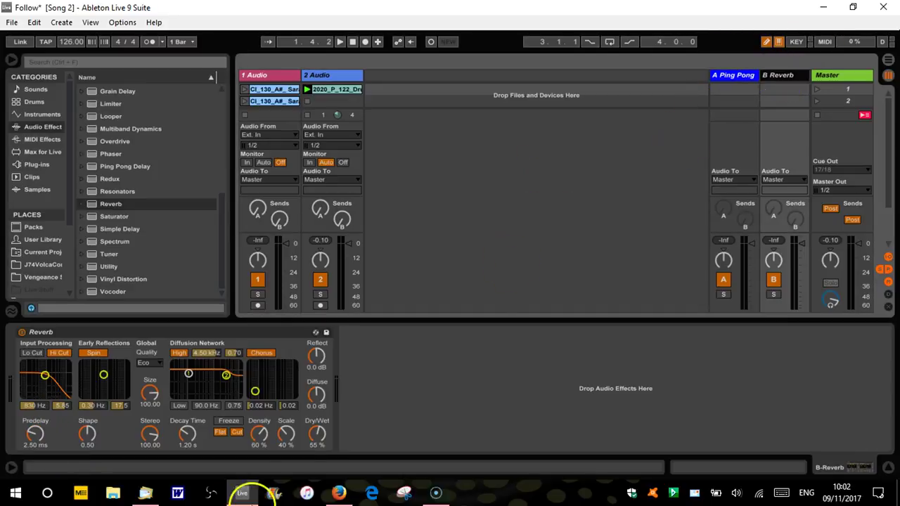
pyautogui.moveTo(315, 434); pyautogui.dragTo(316, 436)
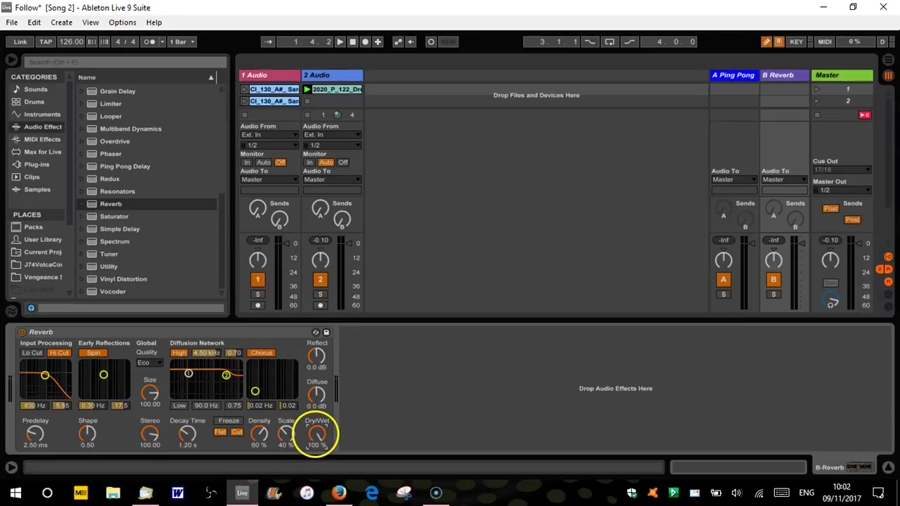
pyautogui.moveTo(190, 437); pyautogui.dragTo(185, 427)
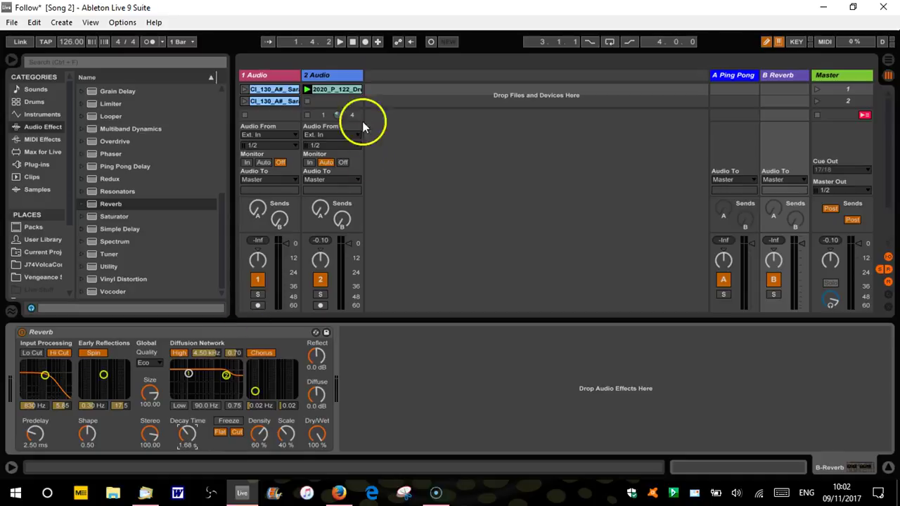
pyautogui.click(340, 43)
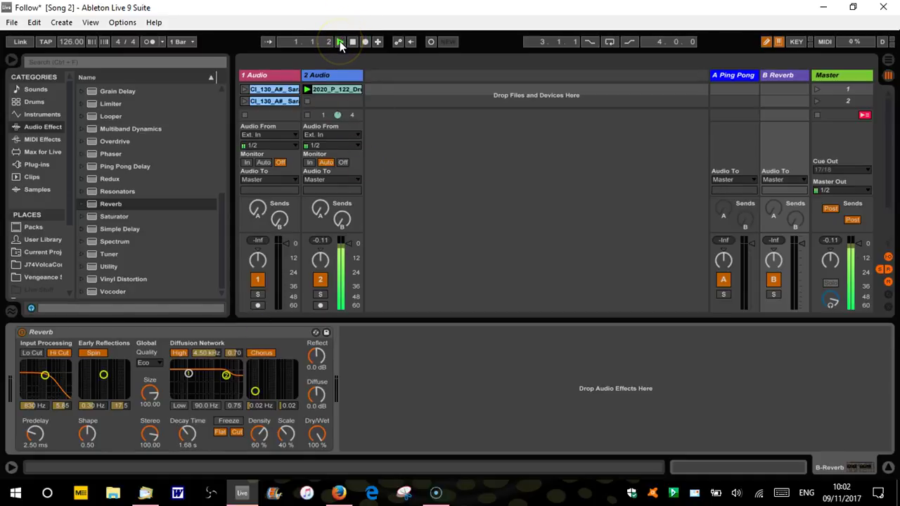
pyautogui.click(320, 211)
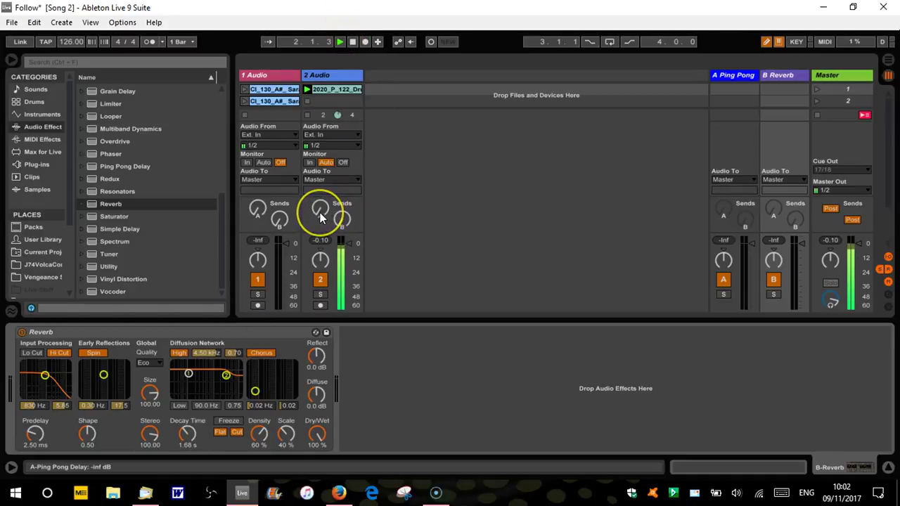
pyautogui.moveTo(320, 218); pyautogui.dragTo(320, 204)
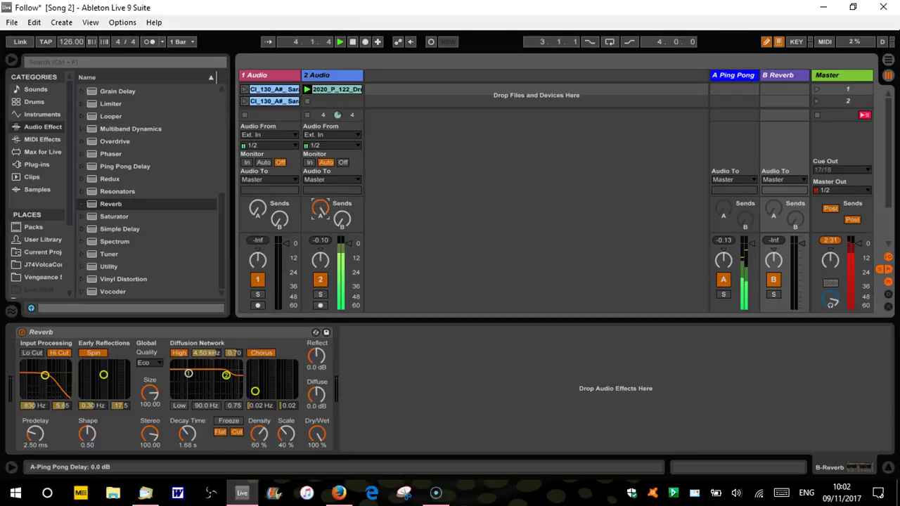
pyautogui.click(320, 213)
pyautogui.press('space')
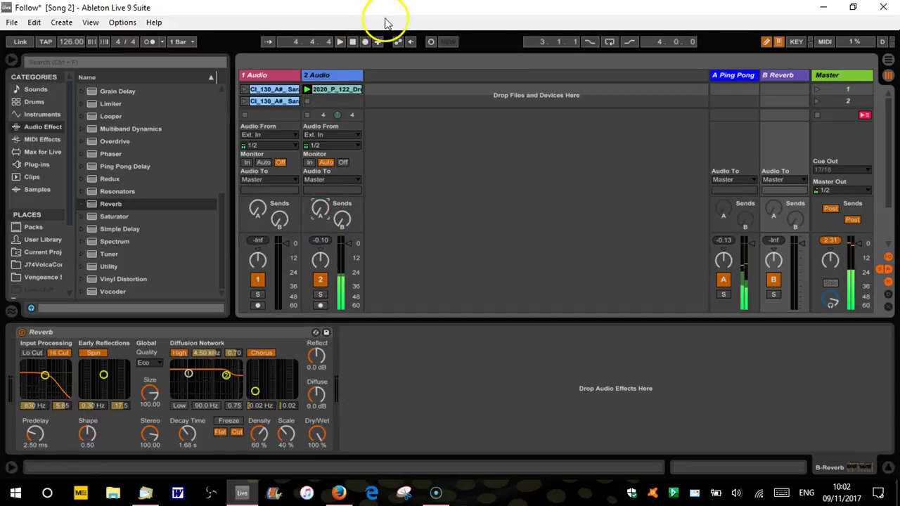
pyautogui.click(340, 42)
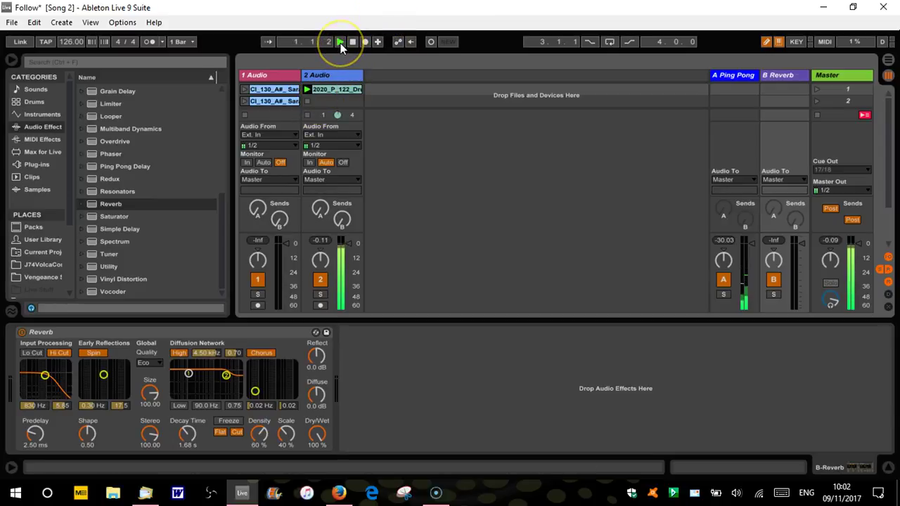
pyautogui.click(320, 210)
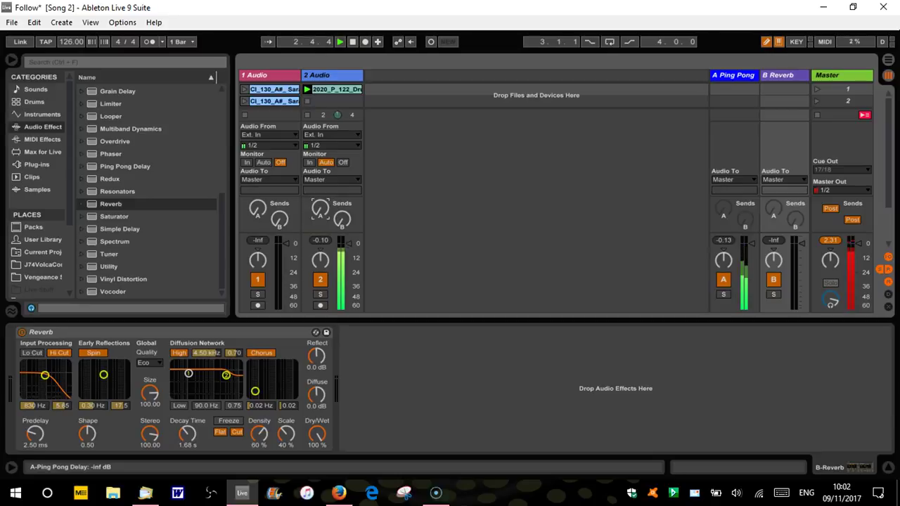
pyautogui.click(320, 211)
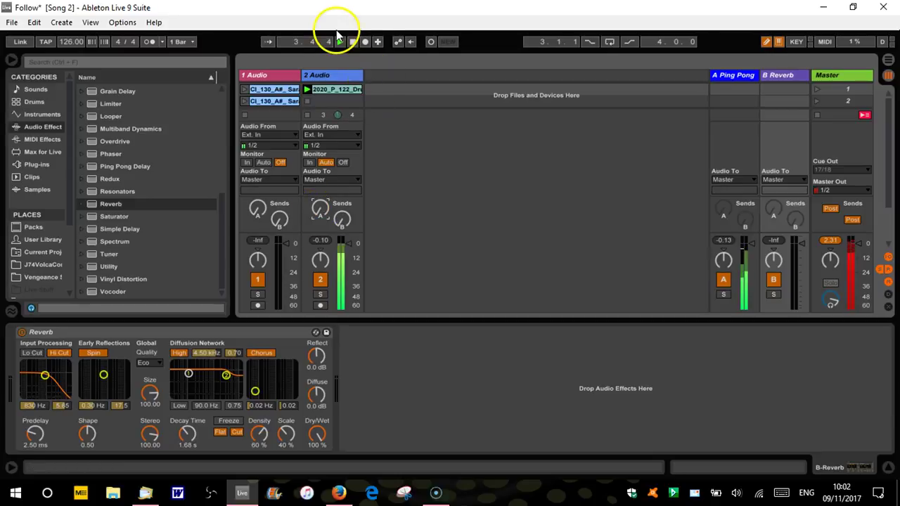
pyautogui.click(352, 42)
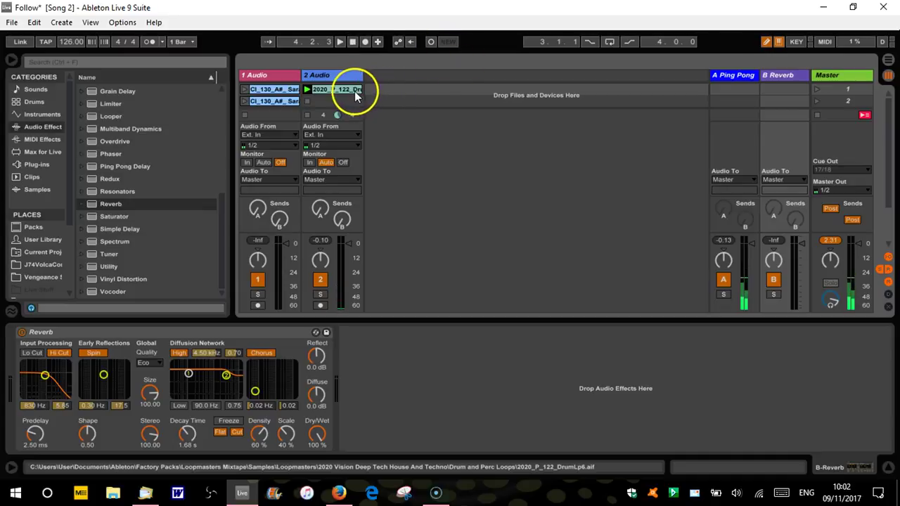
pyautogui.click(344, 90)
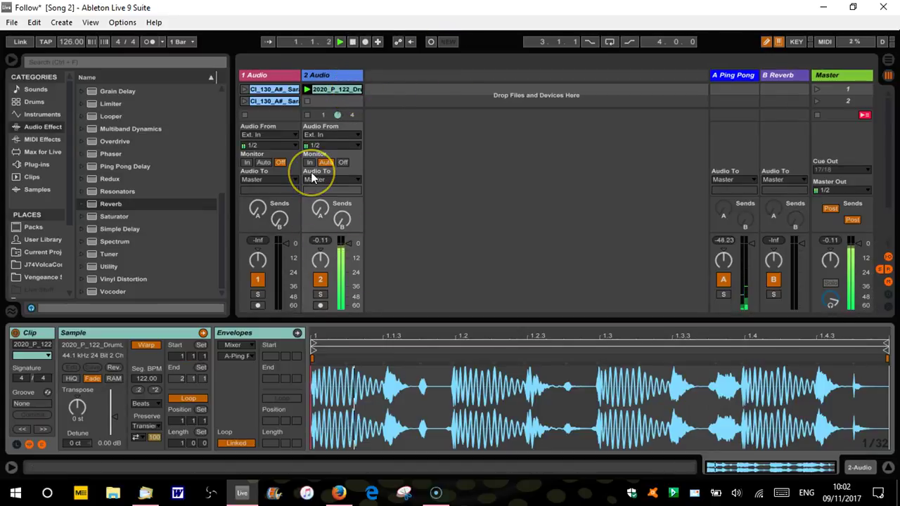
# Step: Set a 1/8 grid and pencil an A-Ping Pong send step from 1.2 to 1.2.3
pyautogui.click(538, 350)
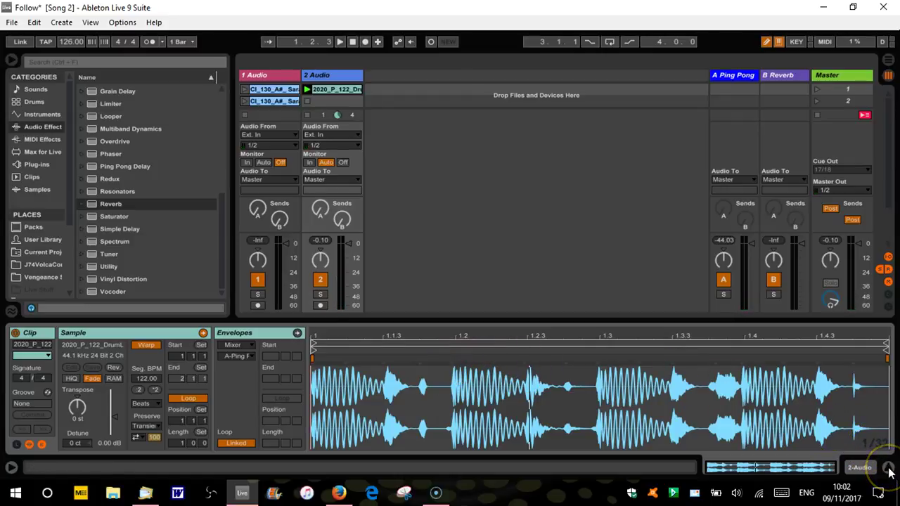
pyautogui.rightClick(880, 444)
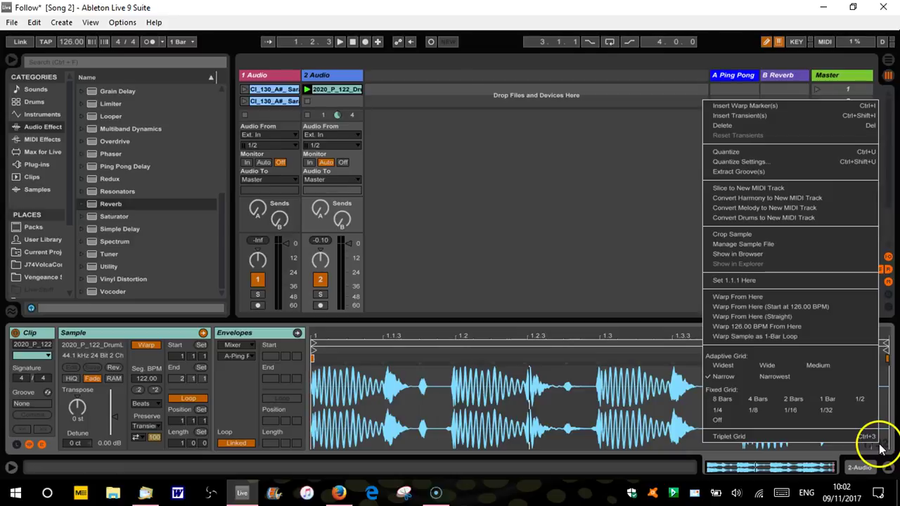
pyautogui.click(753, 409)
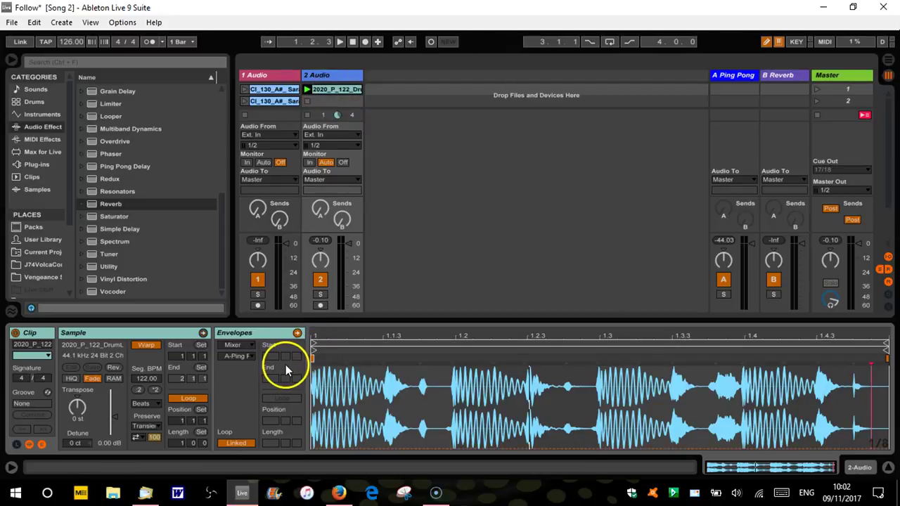
pyautogui.click(253, 355)
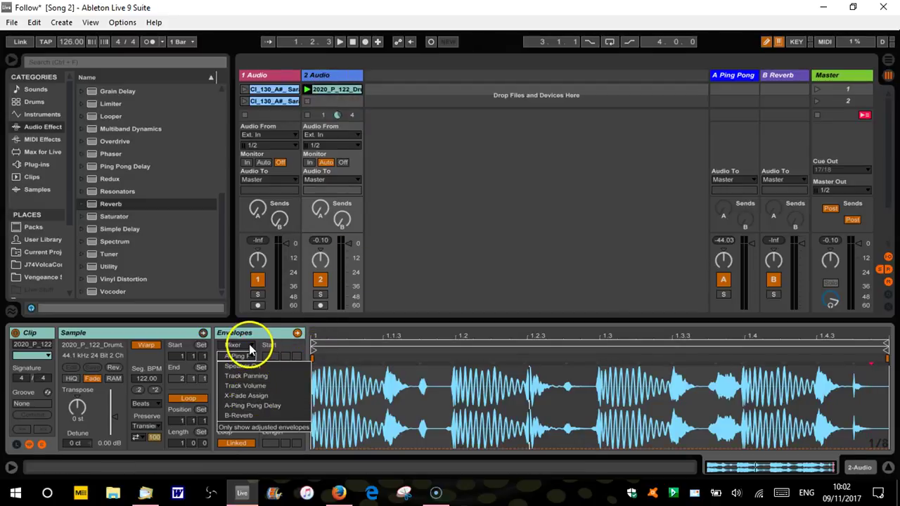
pyautogui.click(252, 355)
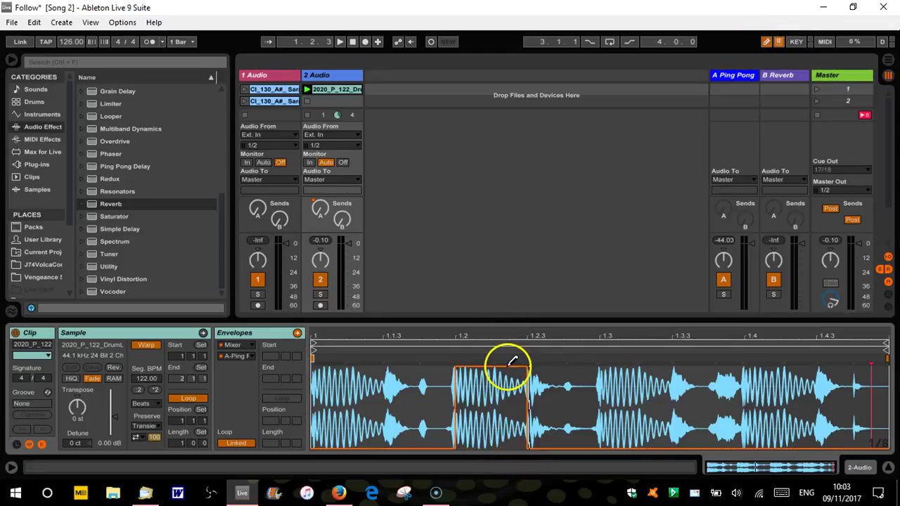
pyautogui.click(321, 239)
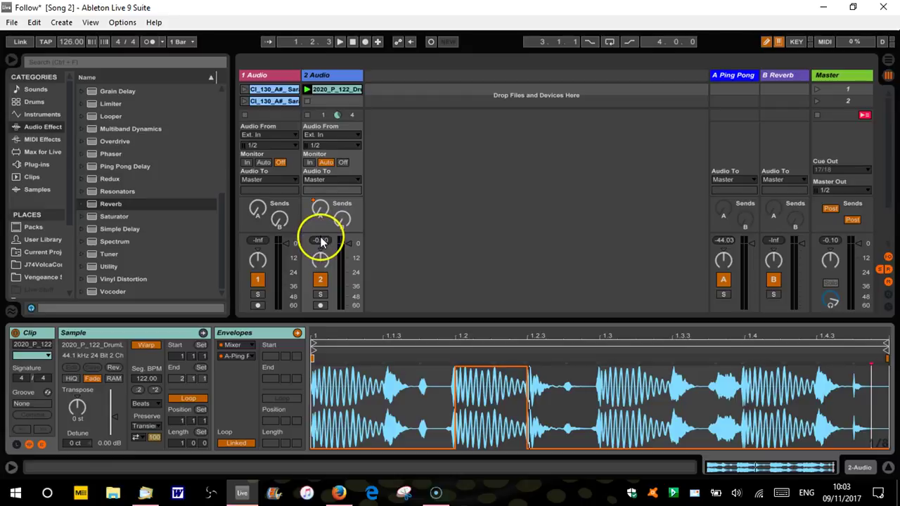
pyautogui.press('space')
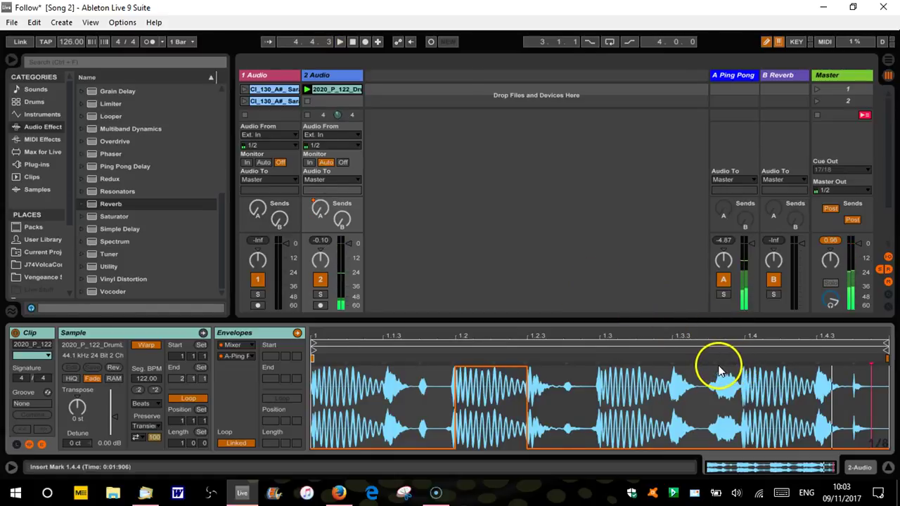
# Step: Set a 1/16 grid and pencil a B-Reverb send burst just before beat 1.4
pyautogui.rightClick(887, 440)
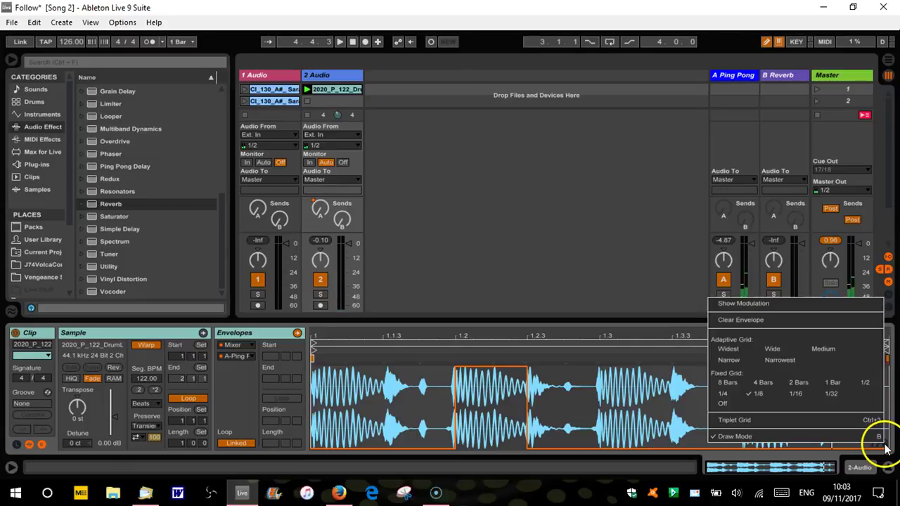
pyautogui.click(793, 394)
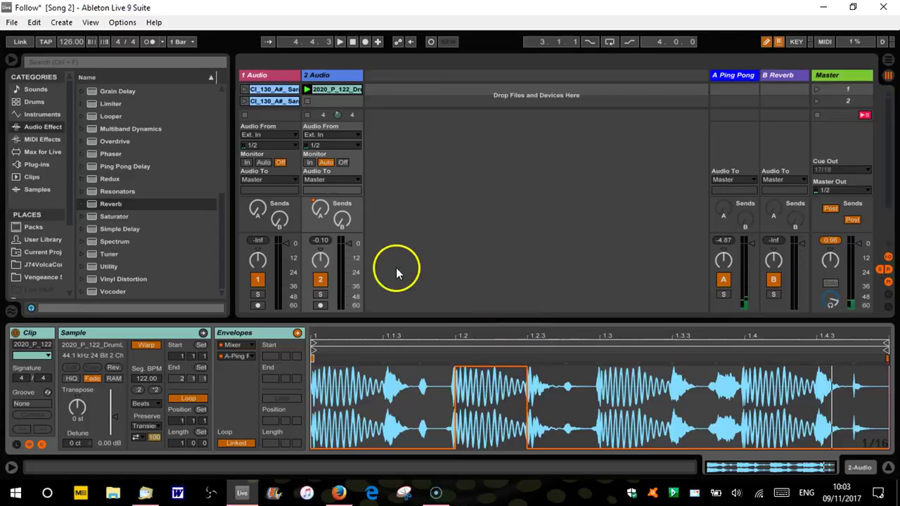
pyautogui.click(342, 222)
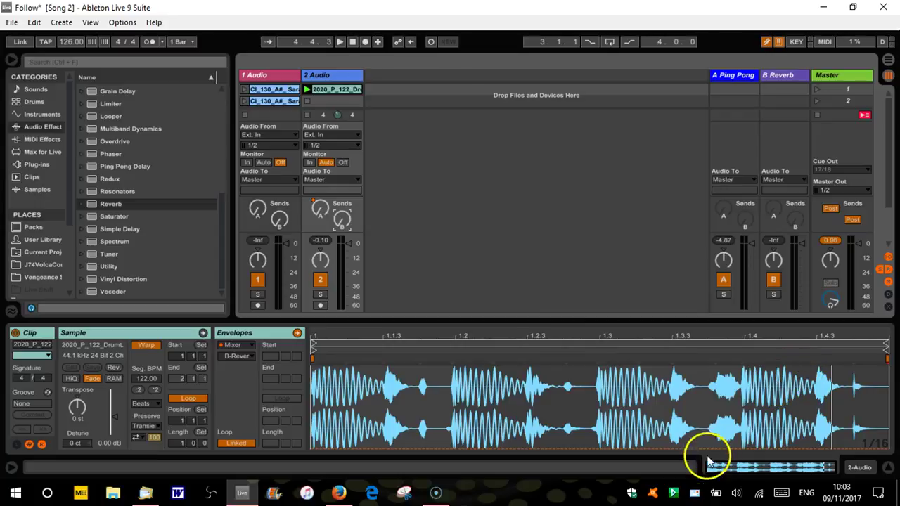
pyautogui.moveTo(719, 445); pyautogui.dragTo(724, 375)
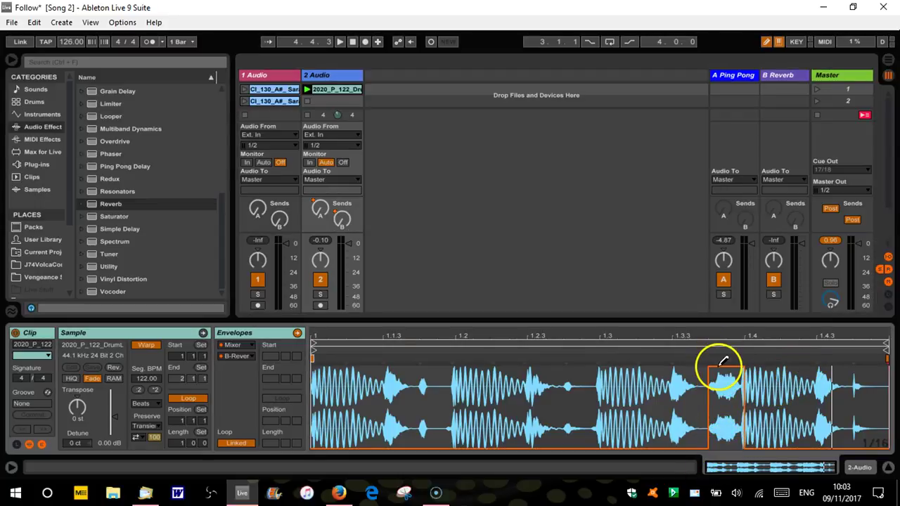
pyautogui.press('space')
pyautogui.press('space')
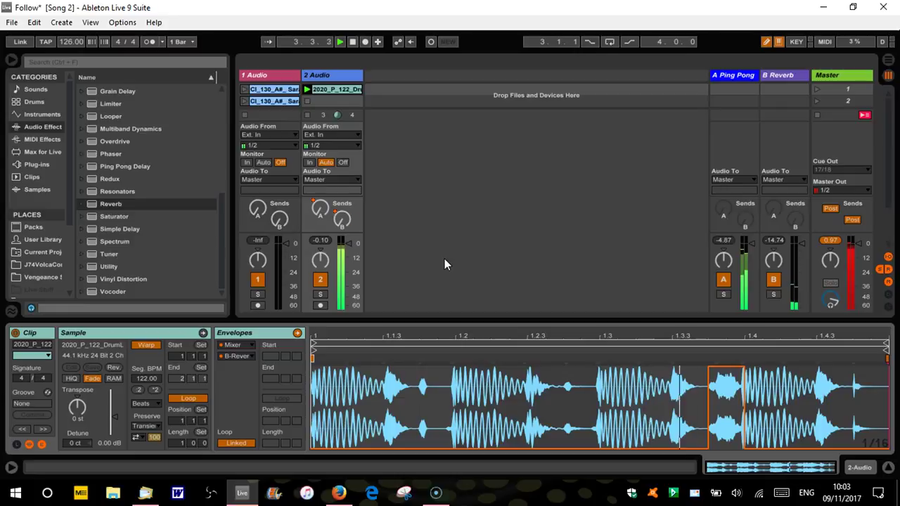
# Step: Lengthen the B Reverb decay time to 4.55 s and stop playback
pyautogui.click(776, 75)
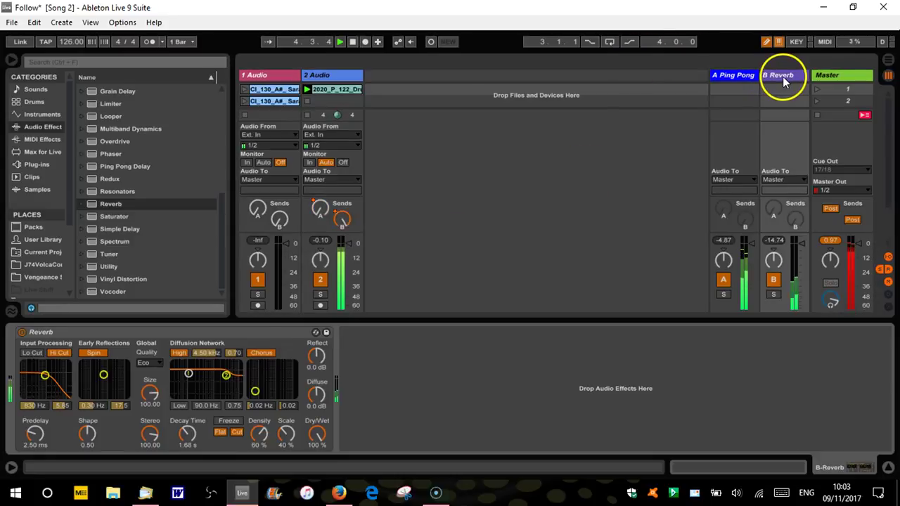
pyautogui.moveTo(191, 437)
pyautogui.mouseDown()
pyautogui.moveTo(191, 397)
pyautogui.moveTo(189, 437)
pyautogui.mouseUp()
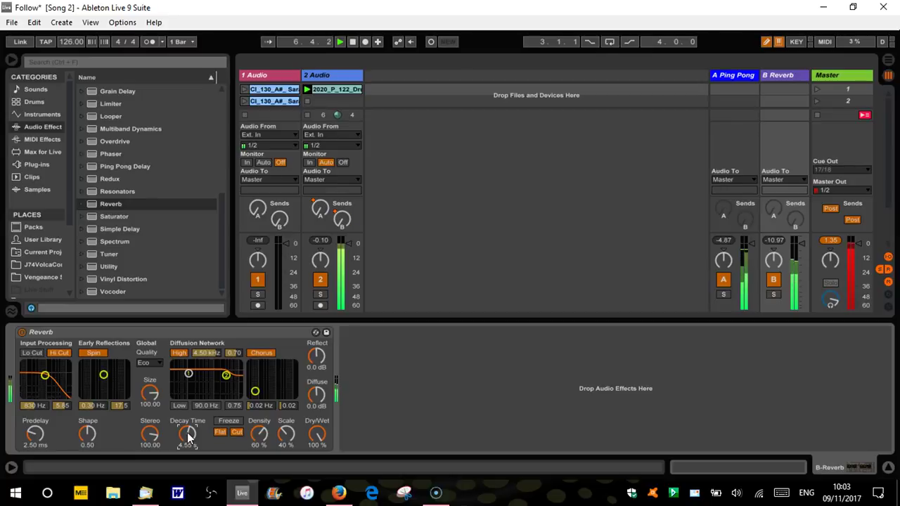
pyautogui.press('space')
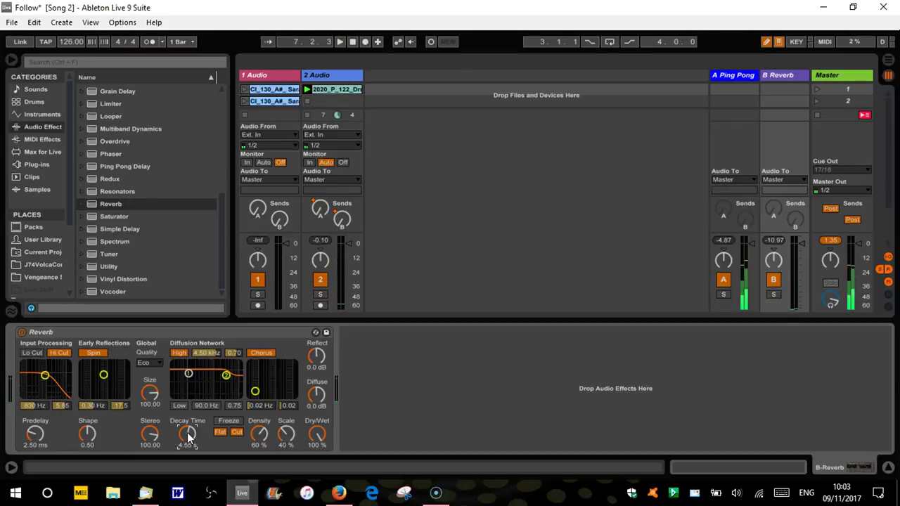
# Step: Launch the drone clip on track 1 and lower its volume to -10.0 dB
pyautogui.click(220, 421)
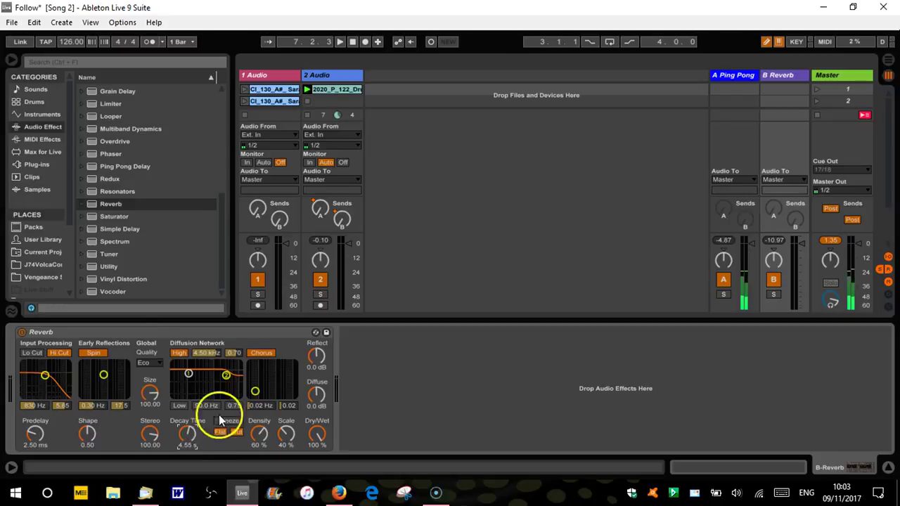
pyautogui.click(244, 90)
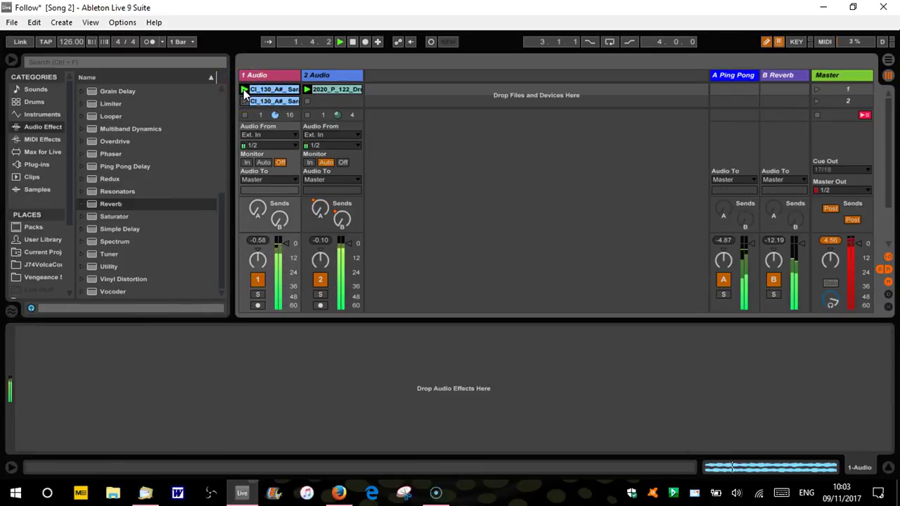
pyautogui.click(282, 242)
pyautogui.moveTo(285, 244); pyautogui.dragTo(285, 254)
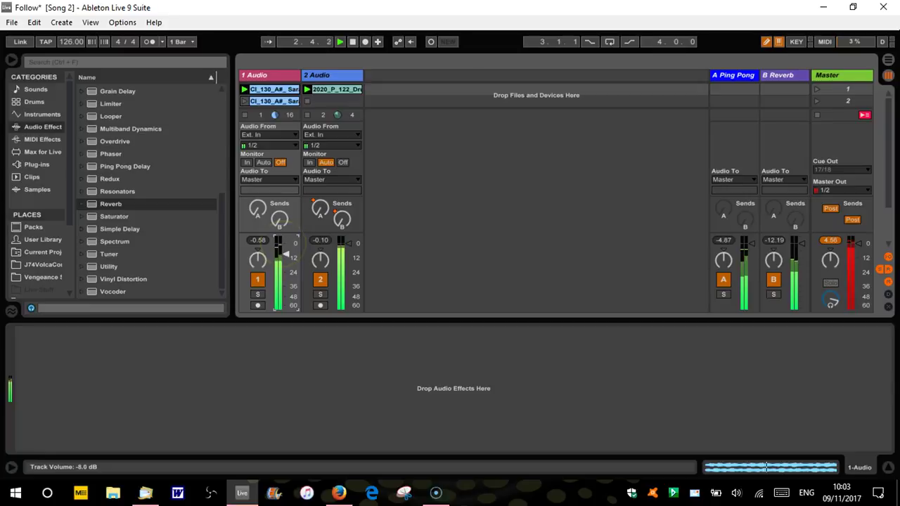
pyautogui.moveTo(343, 241); pyautogui.dragTo(347, 245)
pyautogui.moveTo(295, 253); pyautogui.dragTo(288, 260)
pyautogui.press('space')
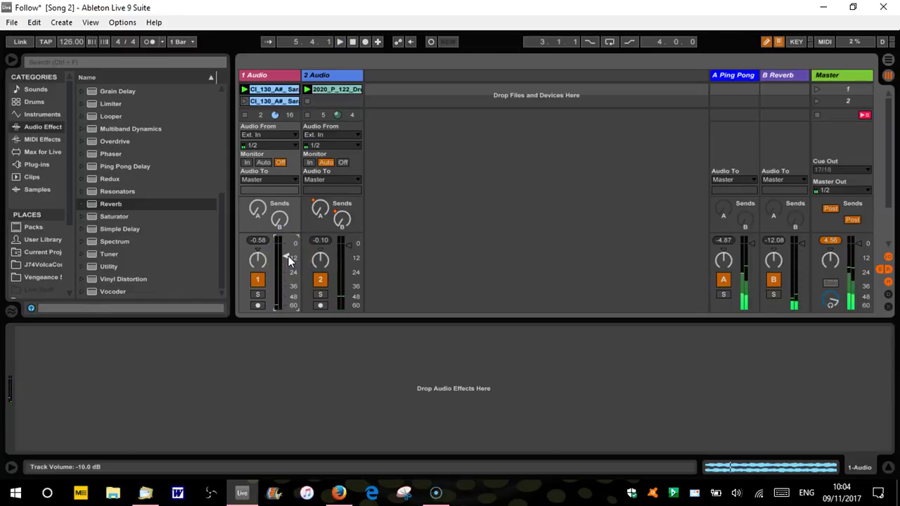
pyautogui.click(446, 104)
# Step: Reopen the 2020_P_122_DrumLp6 clip in track 2 to show its waveform details
pyautogui.click(255, 223)
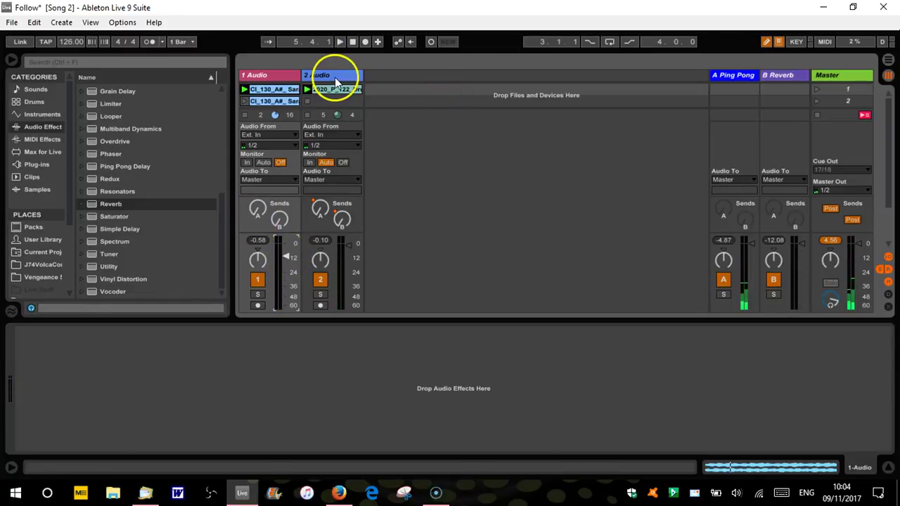
pyautogui.click(336, 89)
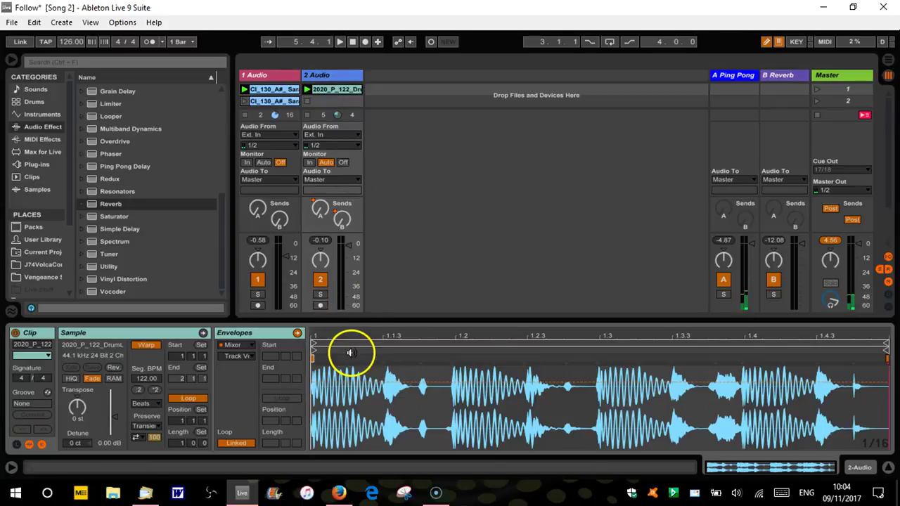
pyautogui.click(339, 171)
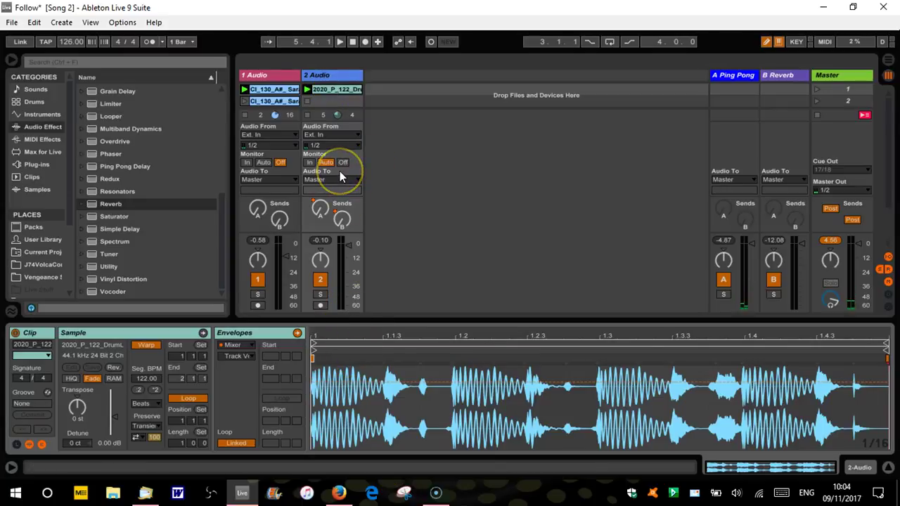